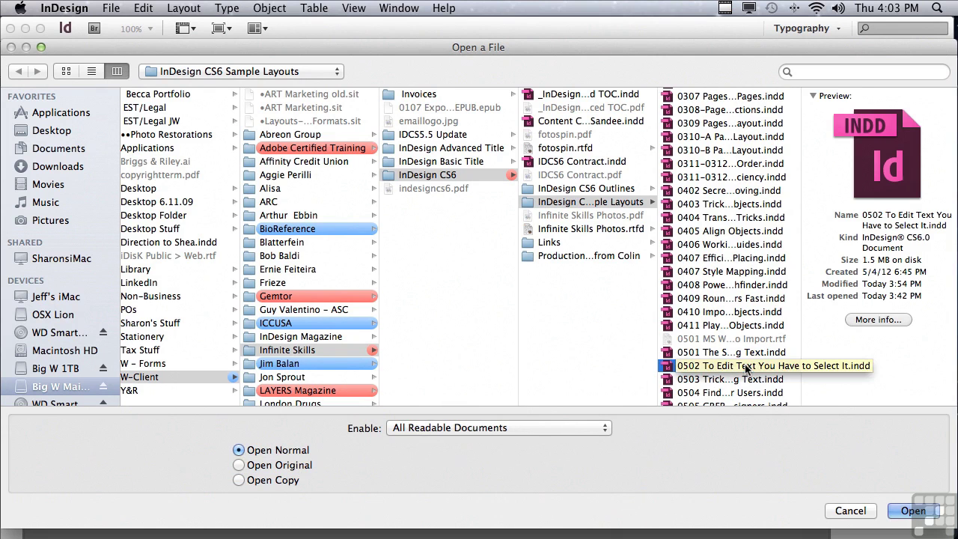
Step: Open "0502 To Edit Text You Have to Select It.indd" and enter text editing in the frame's heading with the Selection tool active
{"action": "left_click", "coordinate": [912, 511]}
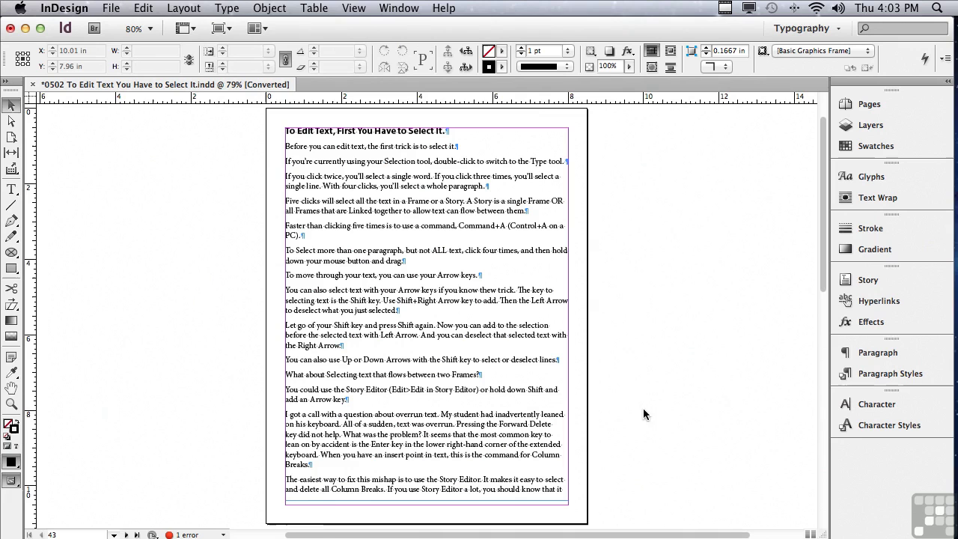
{"action": "left_click", "coordinate": [9, 107]}
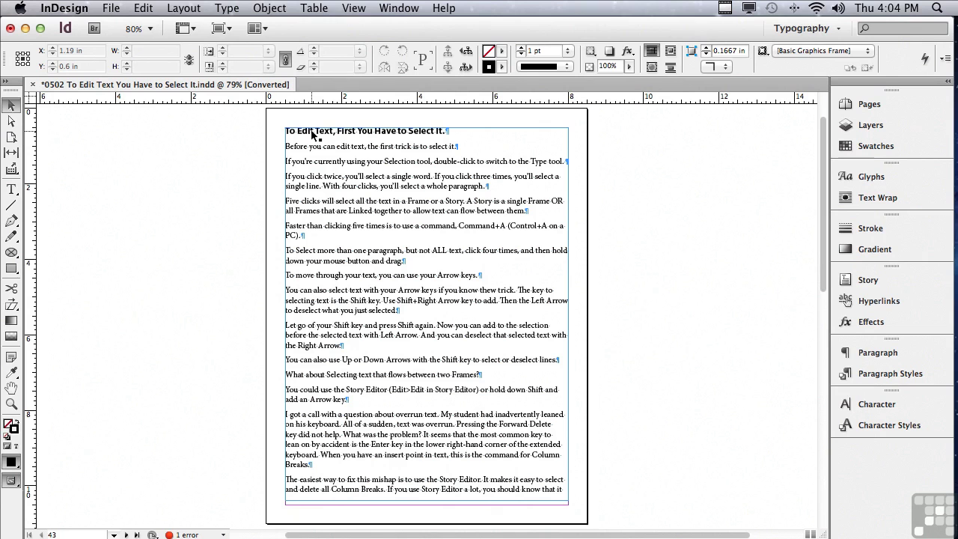
{"action": "double_click", "coordinate": [312, 132]}
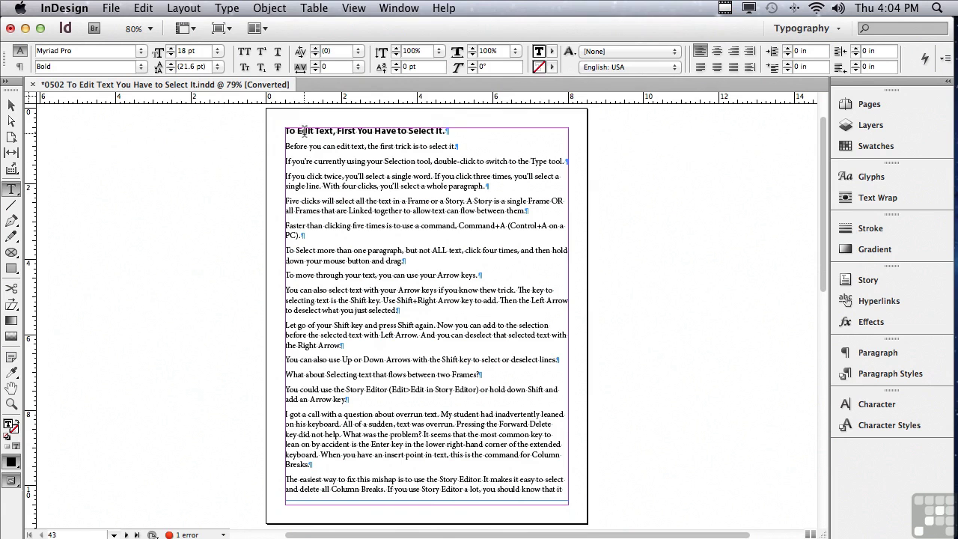
Step: Select the word "Edit" in the heading, and then only the first line of the paragraph starting "If you click twice"
{"action": "double_click", "coordinate": [305, 131]}
{"action": "left_click", "coordinate": [321, 176]}
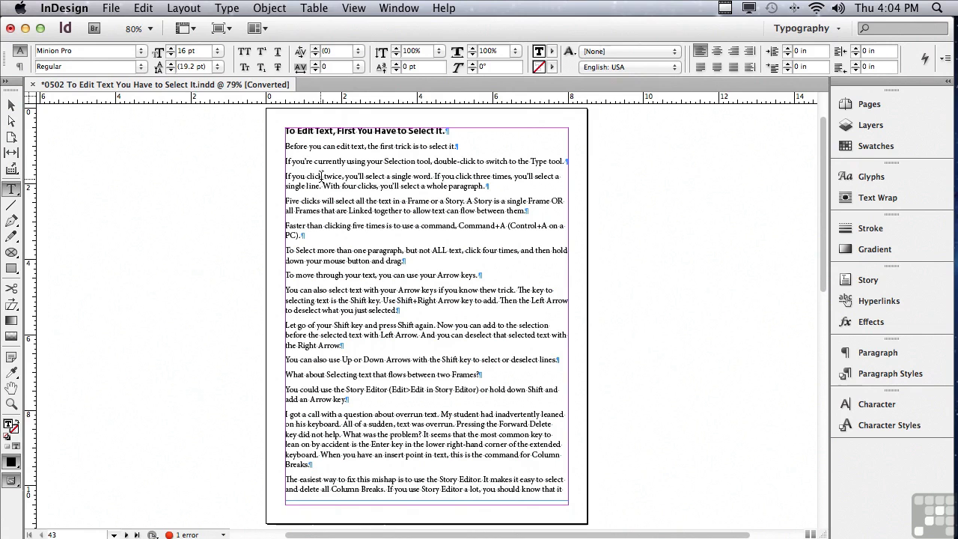
{"action": "triple_click", "coordinate": [321, 176]}
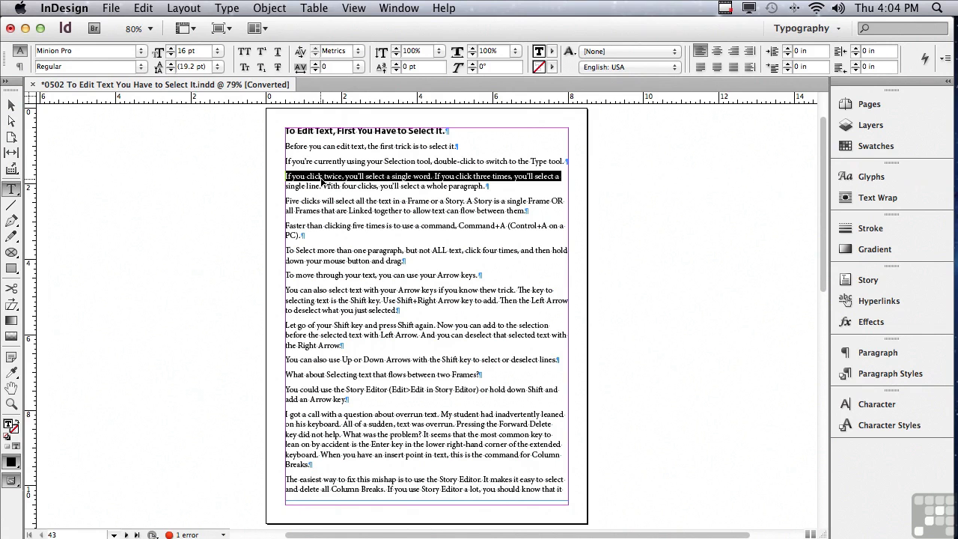
Step: Select the whole paragraph beginning "To Select more than one paragraph"
{"action": "left_click", "coordinate": [324, 251]}
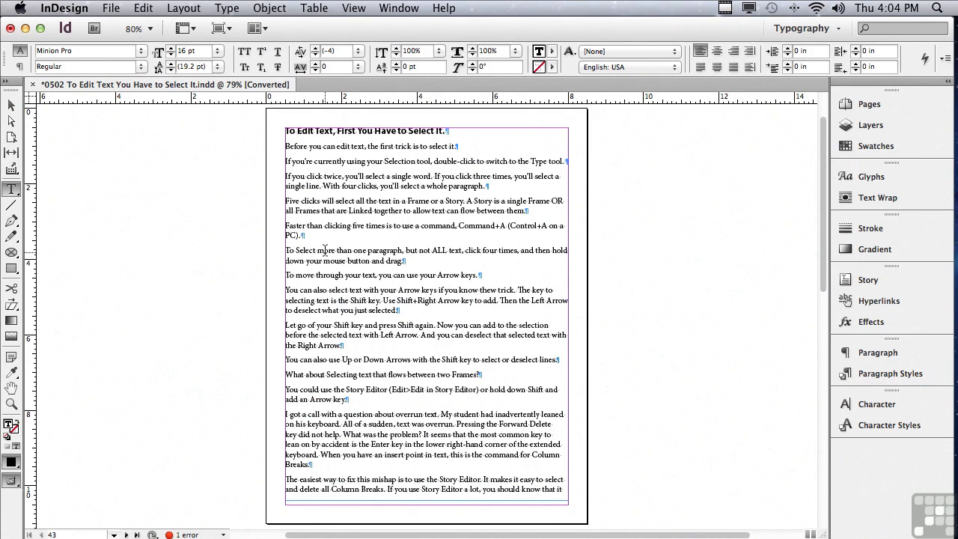
{"action": "triple_click", "coordinate": [324, 251]}
{"action": "left_click", "coordinate": [324, 250]}
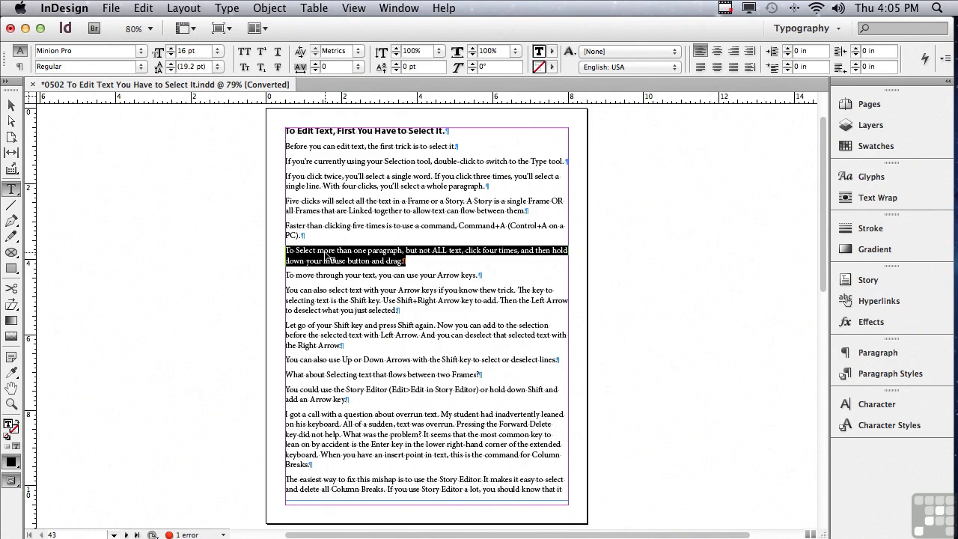
{"action": "left_click", "coordinate": [324, 252]}
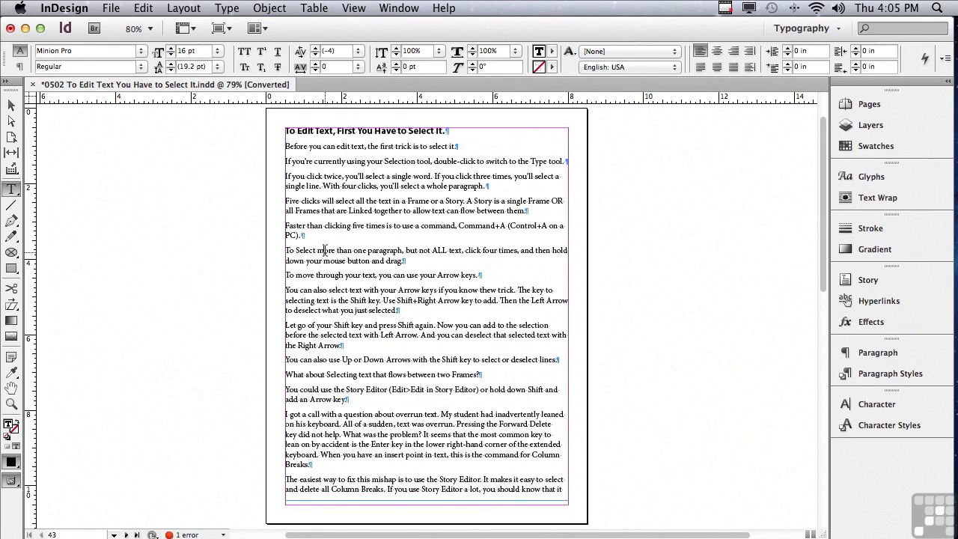
{"action": "double_click", "coordinate": [324, 251]}
{"action": "double_click", "coordinate": [324, 251]}
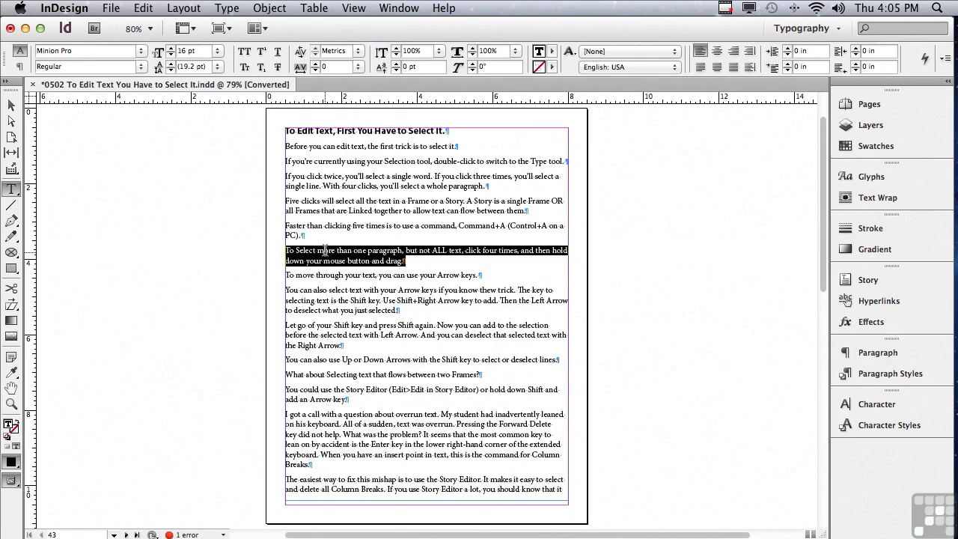
Step: Select all the text in the story, clear the selection, and select the entire story again
{"action": "left_click", "coordinate": [324, 251]}
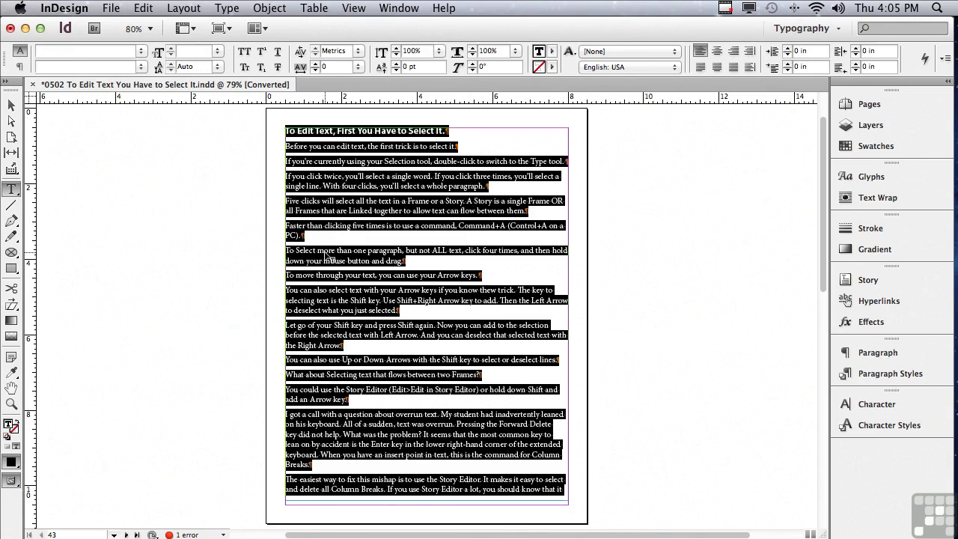
{"action": "left_click", "coordinate": [326, 252]}
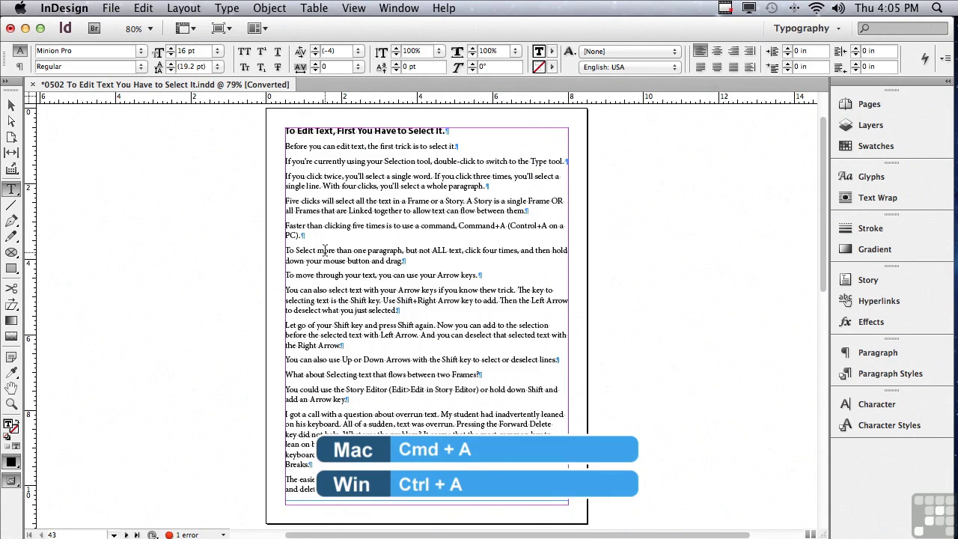
{"action": "left_click", "coordinate": [325, 252]}
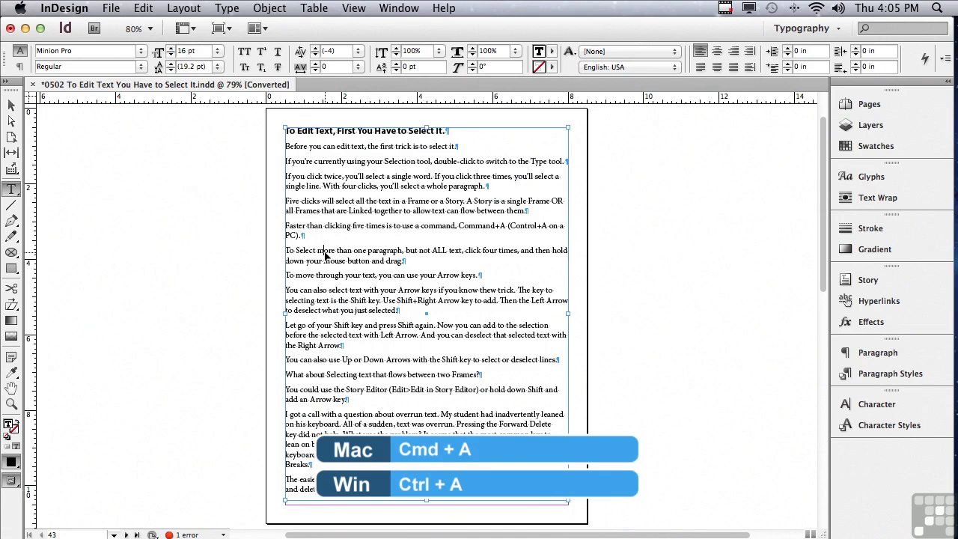
{"action": "key", "text": "super+a"}
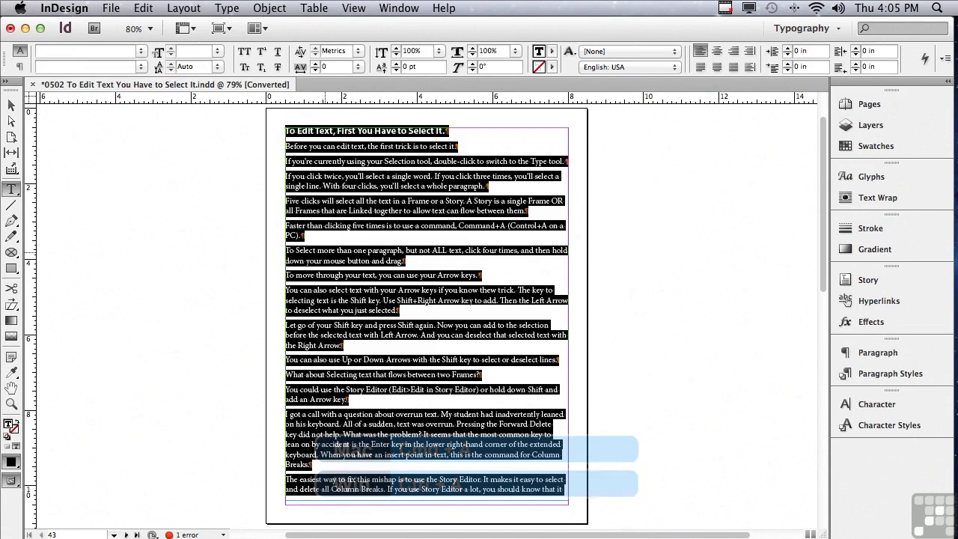
Step: Select the three consecutive paragraphs from "To Select more than one paragraph" through "You can also select text with your Arrow keys"
{"action": "left_click", "coordinate": [286, 255]}
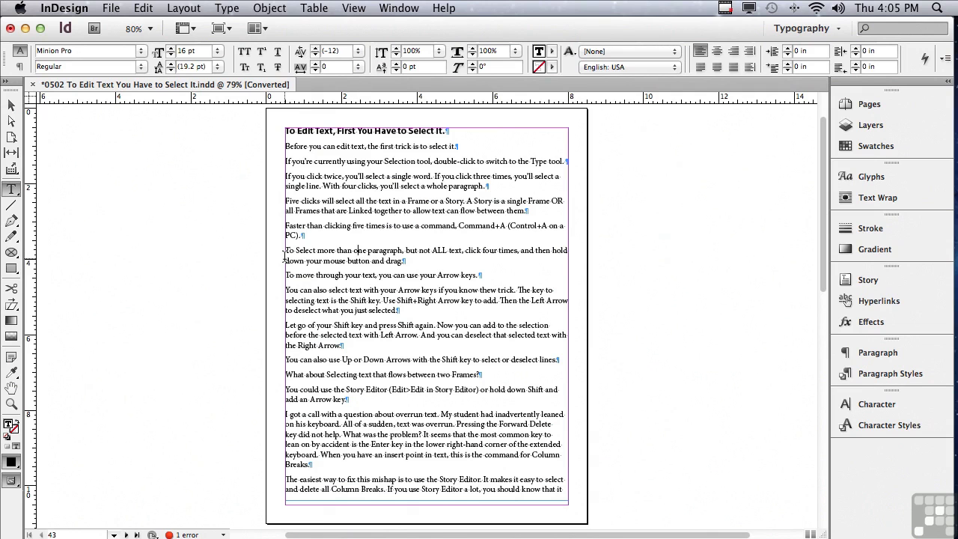
{"action": "double_click", "coordinate": [285, 255]}
{"action": "left_click_drag", "start_coordinate": [285, 256], "coordinate": [450, 298]}
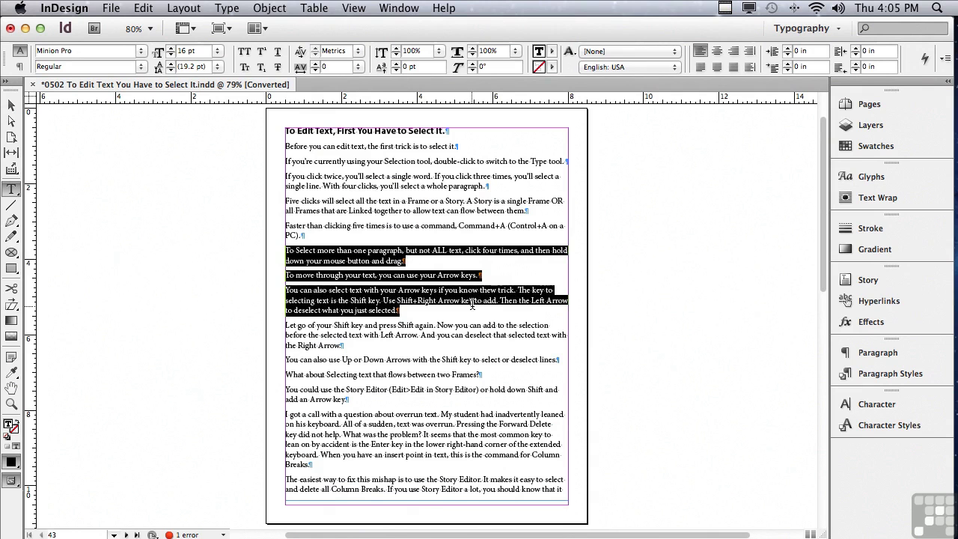
Step: Select whole paragraphs from "To Select more than one paragraph" through the one beginning "I got a call with a question"
{"action": "left_click", "coordinate": [355, 248]}
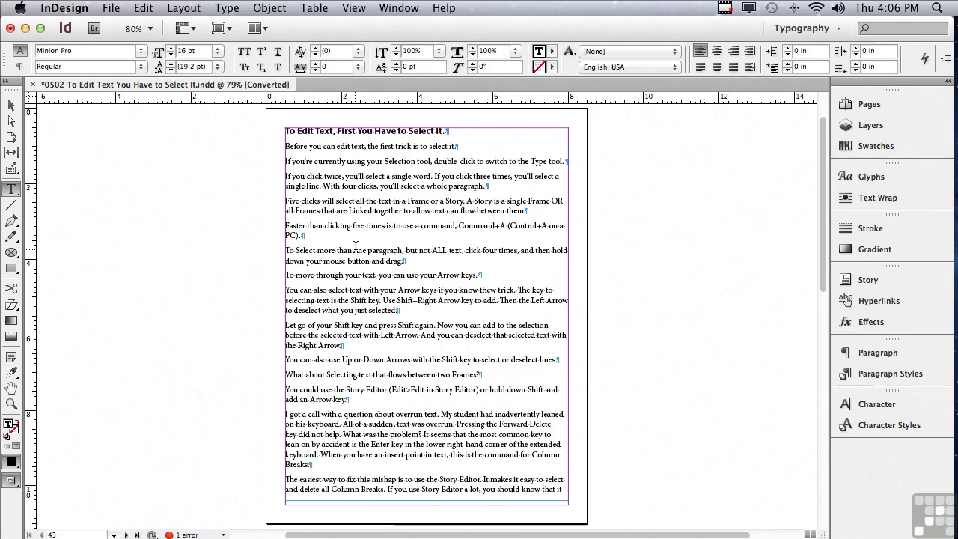
{"action": "double_click", "coordinate": [354, 251]}
{"action": "left_click", "coordinate": [355, 251]}
{"action": "left_click", "coordinate": [355, 250]}
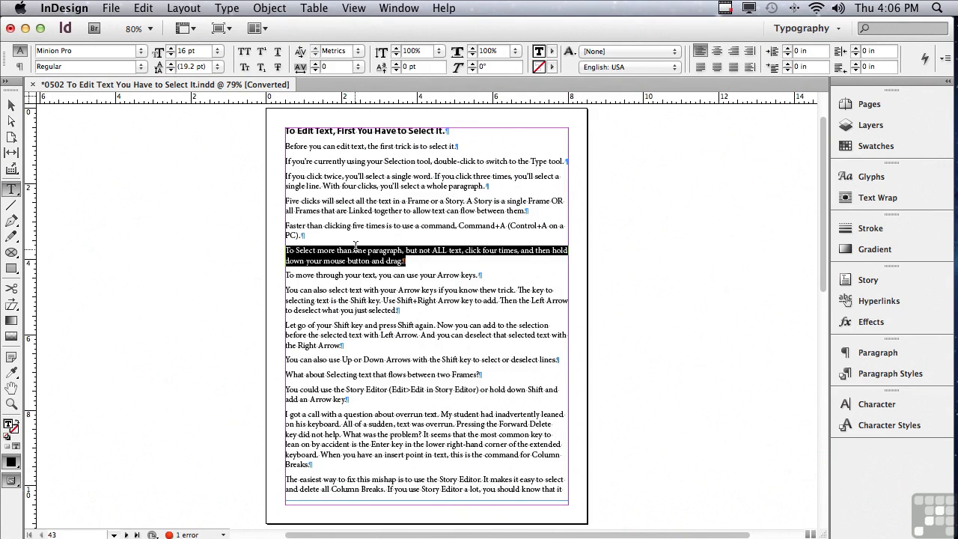
{"action": "left_click_drag", "start_coordinate": [354, 251], "coordinate": [324, 425]}
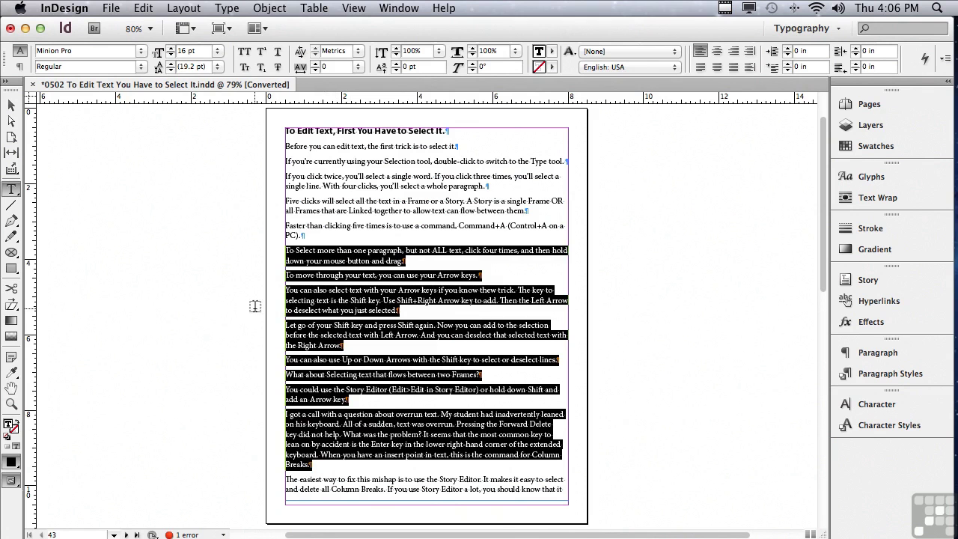
Step: Place the insertion point near "is the Shift key", move it character by character past the sentence's end, and return it to "is"
{"action": "left_click", "coordinate": [338, 310]}
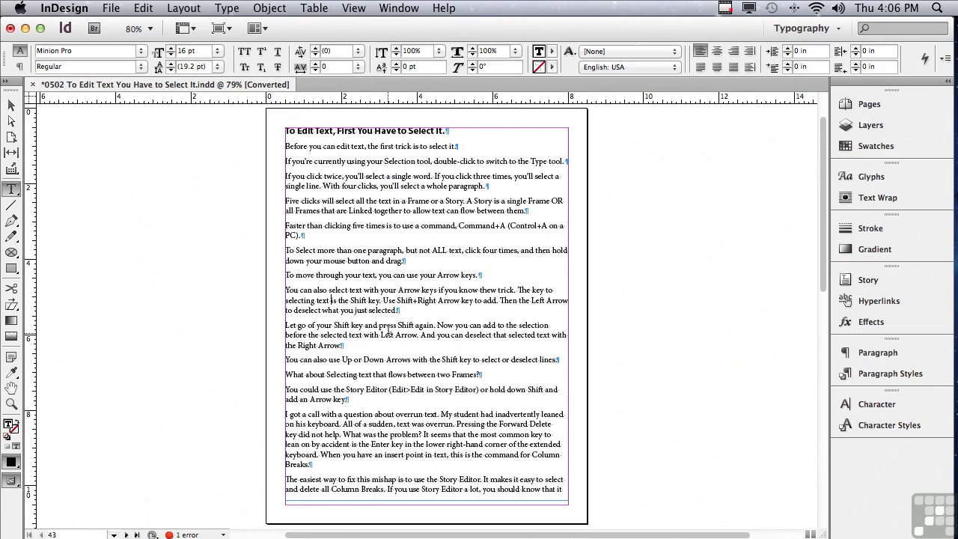
{"action": "key", "text": "Right"}
{"action": "key", "text": "Right"}
{"action": "key", "text": "Right"}
{"action": "key", "text": "Right"}
{"action": "key", "text": "Right"}
{"action": "key", "text": "Right"}
{"action": "key", "text": "Right"}
{"action": "key", "text": "Right"}
{"action": "key", "text": "Right"}
{"action": "key", "text": "Right"}
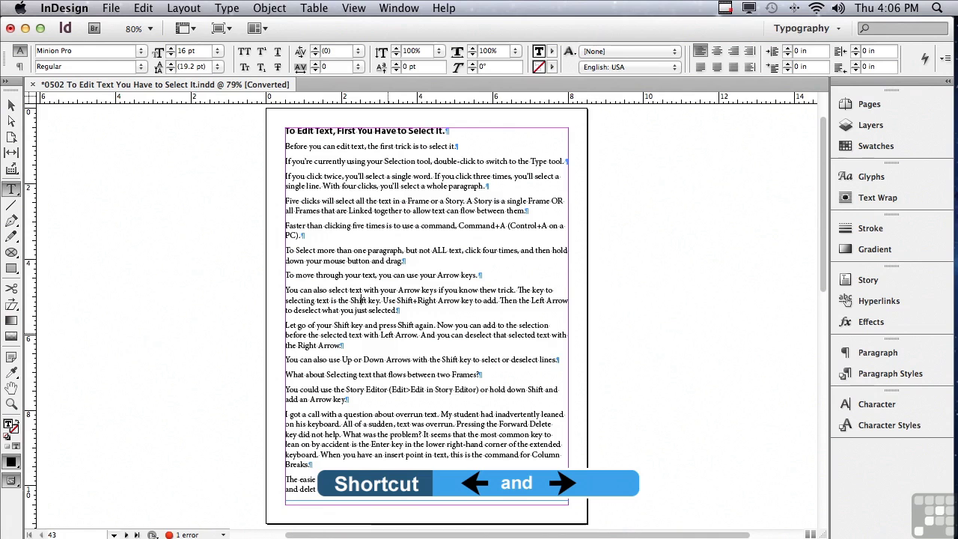
{"action": "key", "text": "Right"}
{"action": "key", "text": "Right"}
{"action": "key", "text": "Right"}
{"action": "key", "text": "Right"}
{"action": "key", "text": "Right"}
{"action": "key", "text": "Right"}
{"action": "key", "text": "Right"}
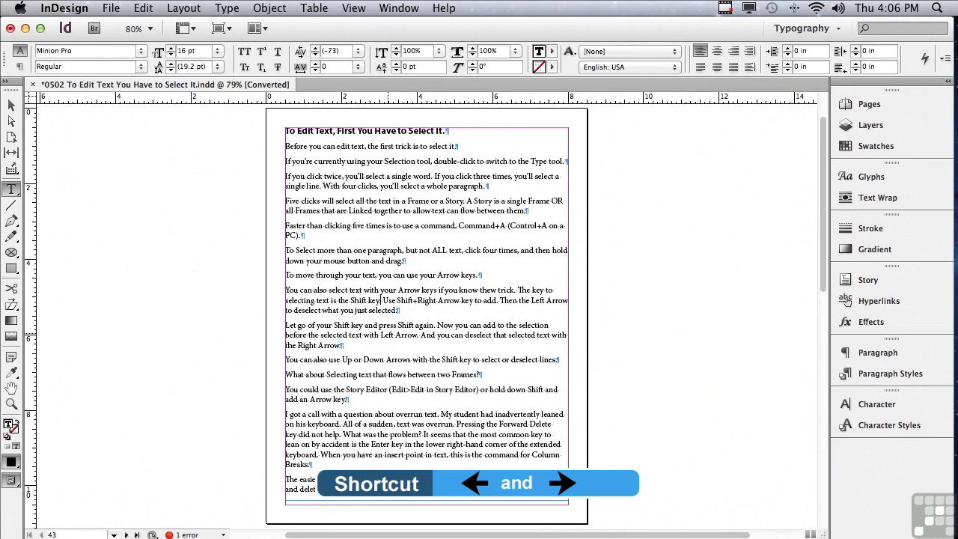
{"action": "key", "text": "Right"}
{"action": "key", "text": "Right"}
{"action": "key", "text": "Right"}
{"action": "key", "text": "Left"}
{"action": "key", "text": "Left"}
{"action": "key", "text": "Left"}
{"action": "key", "text": "Left"}
{"action": "key", "text": "Left"}
{"action": "key", "text": "Left"}
{"action": "key", "text": "Left"}
{"action": "key", "text": "Left"}
{"action": "key", "text": "Left"}
{"action": "key", "text": "Left"}
{"action": "key", "text": "Left"}
{"action": "key", "text": "Left"}
{"action": "key", "text": "Left"}
{"action": "key", "text": "Left"}
{"action": "key", "text": "Left"}
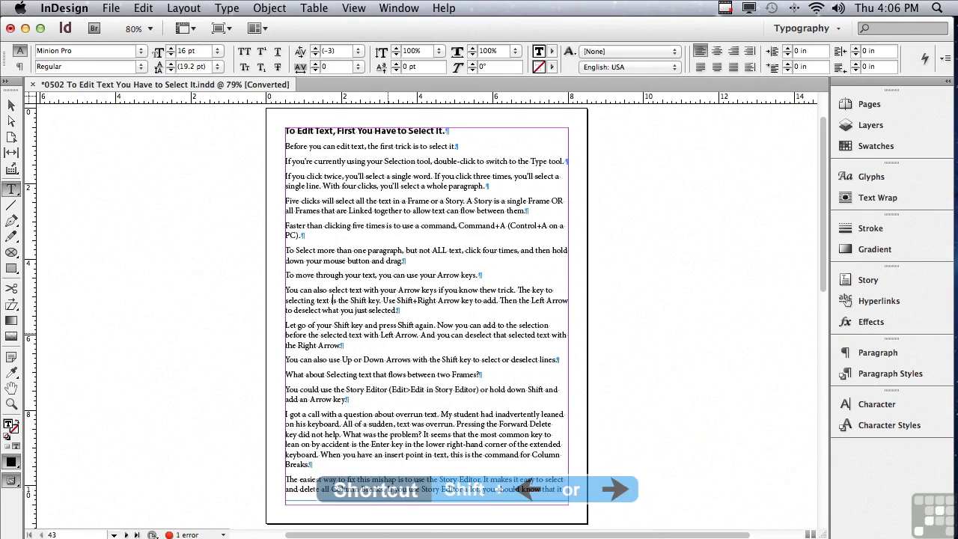
Step: Extend a selection character by character from inside "is" through "the Shift key."
{"action": "key", "text": "shift+Right"}
{"action": "key", "text": "shift+Right"}
{"action": "key", "text": "shift+Right"}
{"action": "key", "text": "shift+Right"}
{"action": "key", "text": "shift+Right"}
{"action": "key", "text": "shift+Right"}
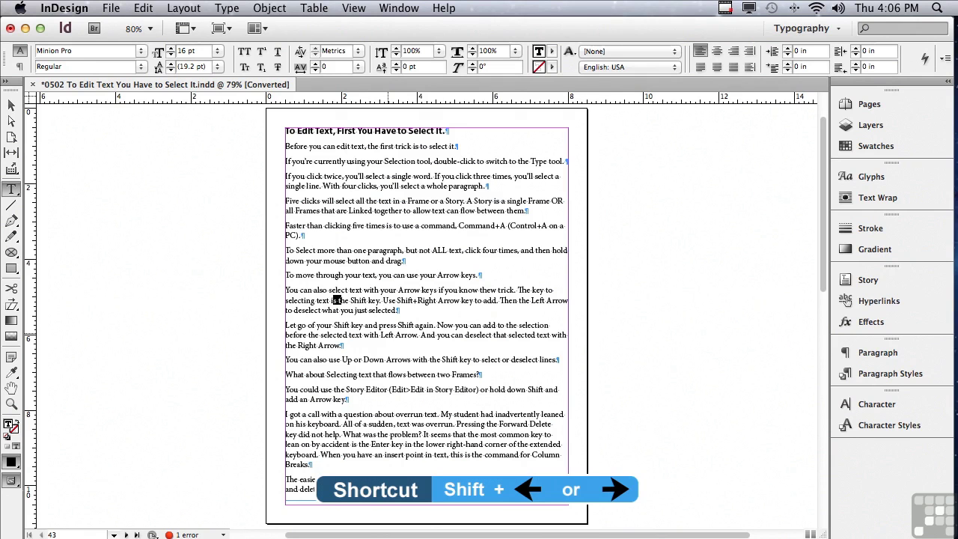
{"action": "key", "text": "shift+Right"}
{"action": "key", "text": "shift+Right"}
{"action": "key", "text": "shift+Right"}
{"action": "key", "text": "shift+Right"}
{"action": "key", "text": "shift+Right"}
{"action": "key", "text": "shift+Right"}
{"action": "key", "text": "shift+Right"}
{"action": "key", "text": "shift+Right"}
{"action": "key", "text": "shift+Right"}
{"action": "key", "text": "shift+Right"}
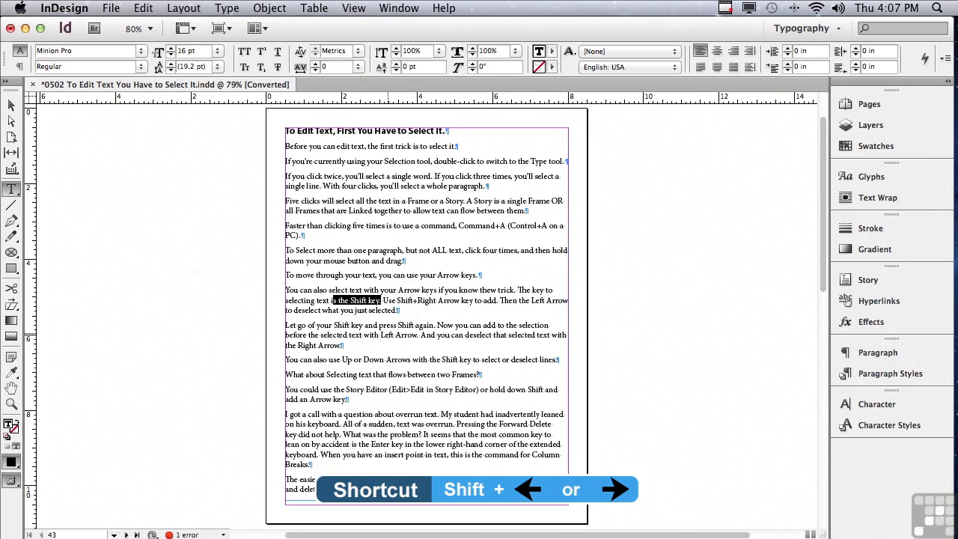
Step: Shrink the end of the selection back to the "Sh" of "Shift"
{"action": "key", "text": "shift+Left"}
{"action": "key", "text": "shift+Left"}
{"action": "key", "text": "shift+Left"}
{"action": "key", "text": "shift+Left"}
{"action": "key", "text": "shift+Left"}
{"action": "key", "text": "shift+Left"}
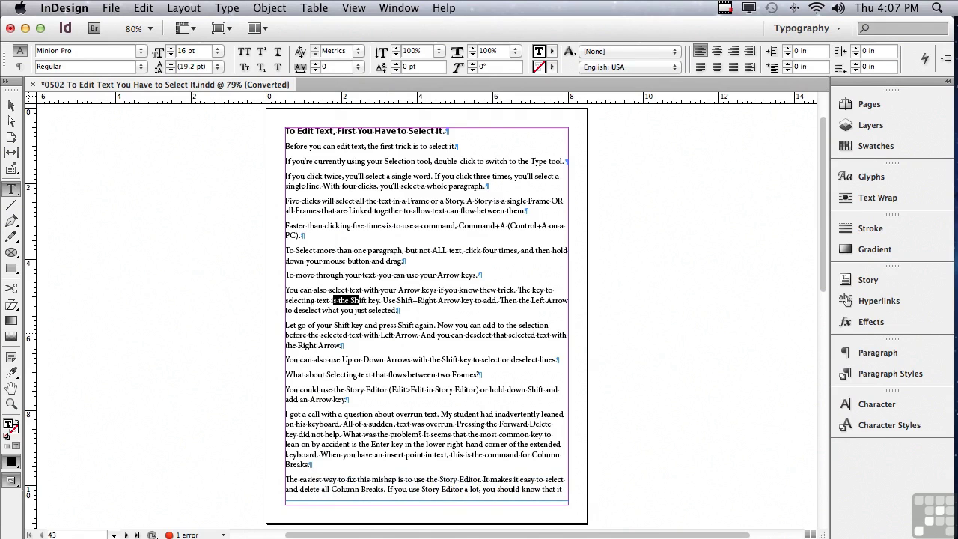
Step: Extend the start of the selection backward to include "electing text" while keeping its end at "Sh"
{"action": "key", "text": "shift+Left"}
{"action": "key", "text": "shift+Left"}
{"action": "key", "text": "shift+Left"}
{"action": "key", "text": "shift+Left"}
{"action": "key", "text": "shift+Left"}
{"action": "key", "text": "shift+Left"}
{"action": "key", "text": "shift+Left"}
{"action": "key", "text": "shift+Left"}
{"action": "key", "text": "shift+Left"}
{"action": "key", "text": "shift+Left"}
{"action": "key", "text": "shift+Left"}
{"action": "key", "text": "shift+Left"}
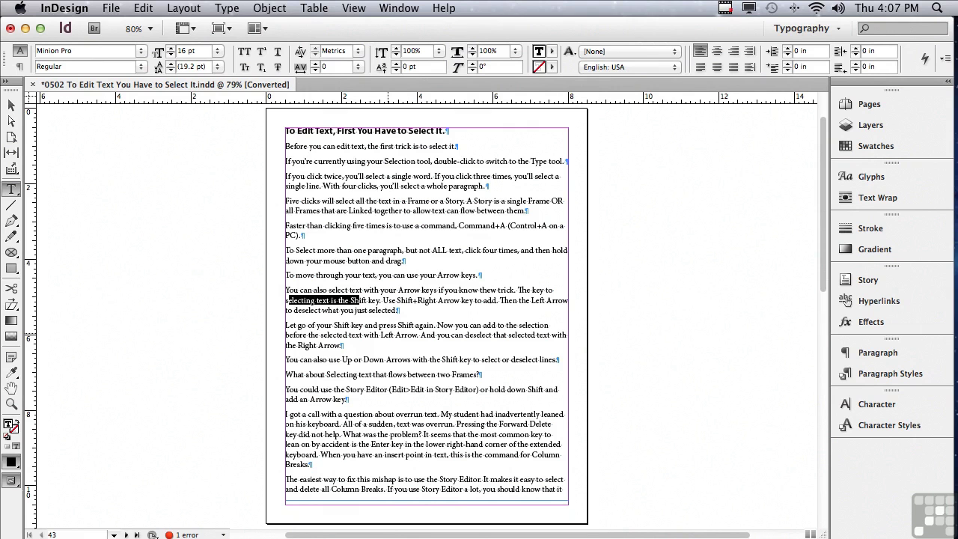
Step: Deselect characters one at a time from the start of the selection, keeping its end in "Shift"
{"action": "key", "text": "shift+Right"}
{"action": "key", "text": "shift+Right"}
{"action": "key", "text": "shift+Right"}
{"action": "key", "text": "shift+Right"}
{"action": "key", "text": "shift+Right"}
{"action": "key", "text": "shift+Right"}
{"action": "key", "text": "shift+Right"}
{"action": "key", "text": "shift+Right"}
{"action": "key", "text": "shift+Right"}
Step: Select the text frame on page 44 and magnify the hidden break marker after "Application Frame"
{"action": "left_click_drag", "start_coordinate": [819, 275], "coordinate": [766, 469]}
{"action": "left_click", "coordinate": [350, 205]}
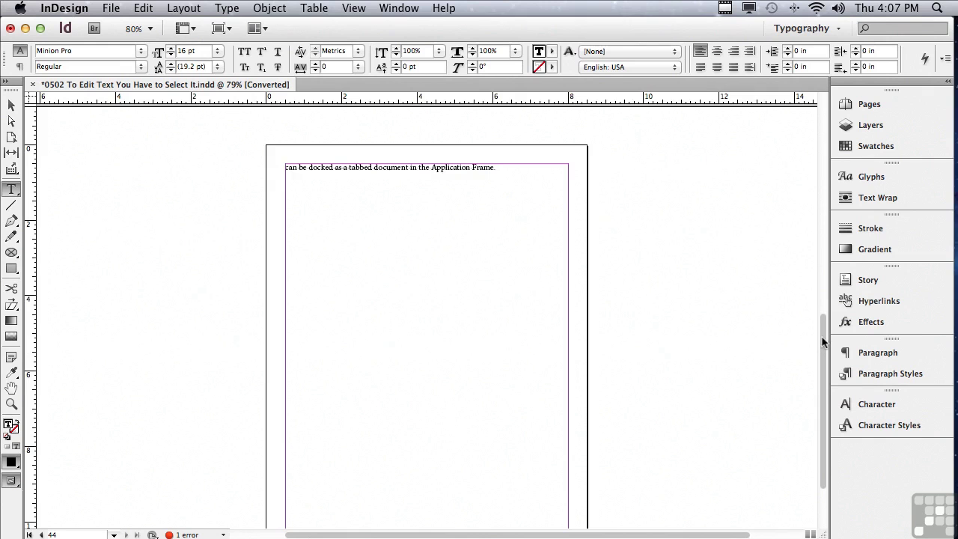
{"action": "left_click_drag", "start_coordinate": [821, 336], "coordinate": [817, 354]}
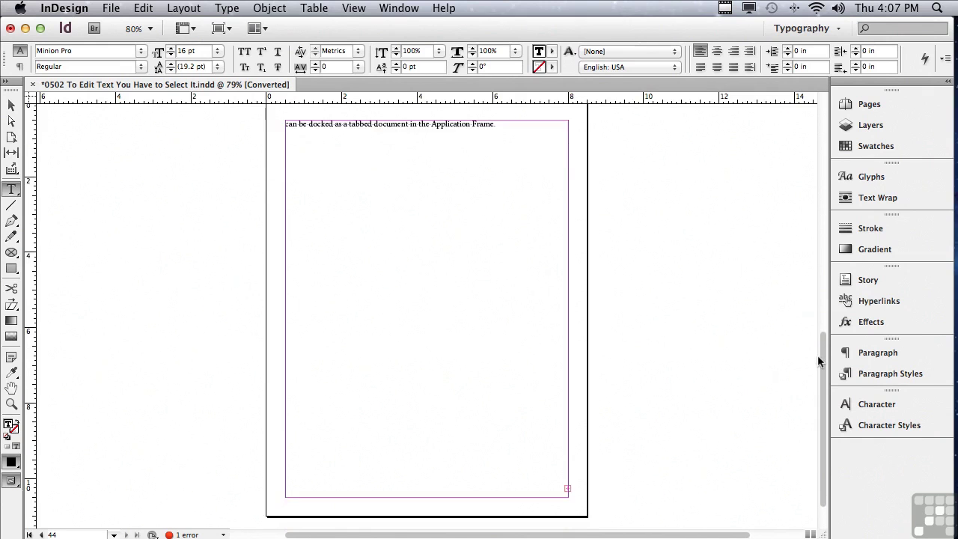
{"action": "left_click", "coordinate": [12, 107]}
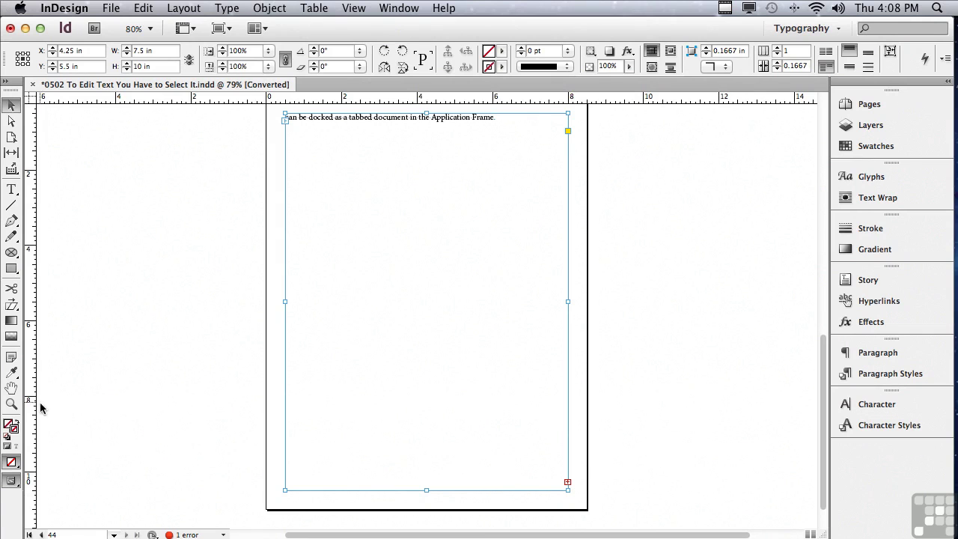
{"action": "left_click", "coordinate": [11, 403]}
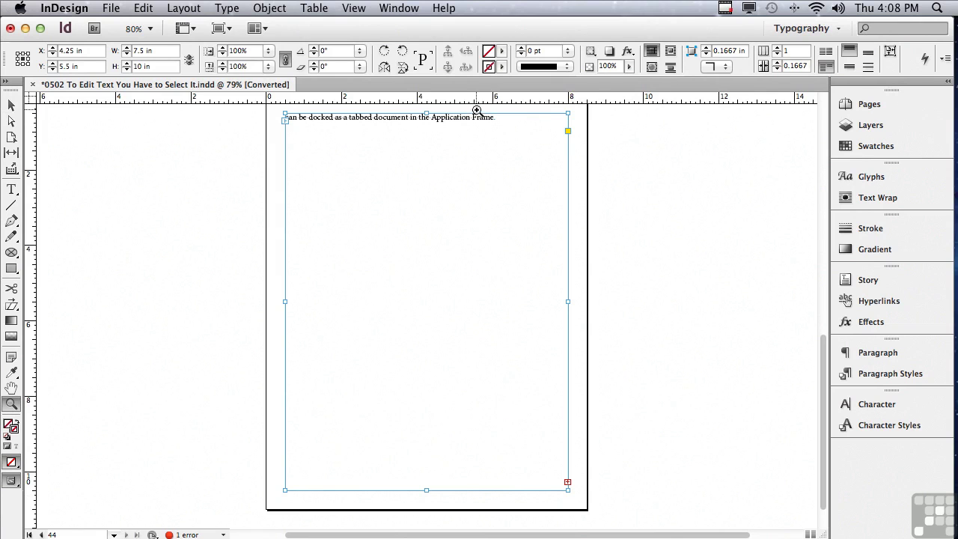
{"action": "left_click_drag", "start_coordinate": [471, 110], "coordinate": [518, 149]}
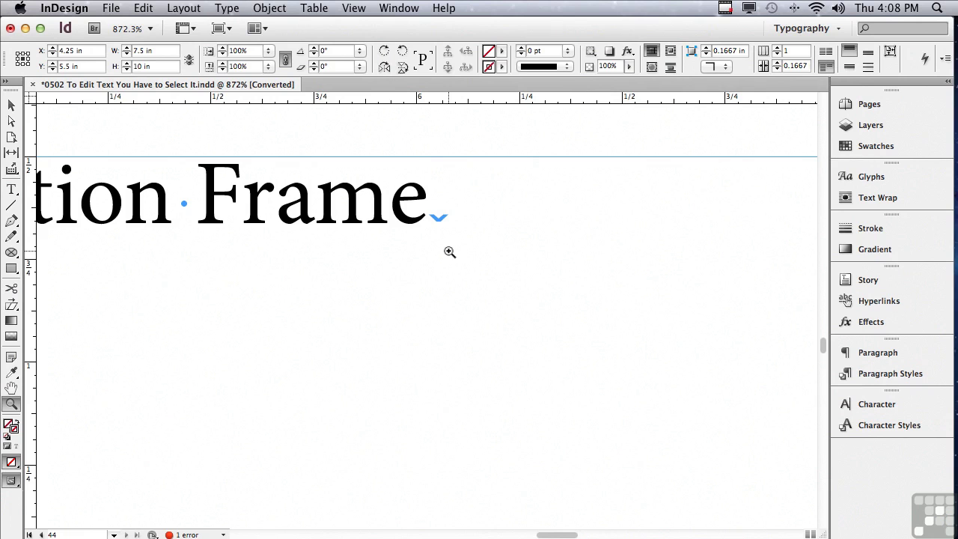
Step: Open the frame's story in the Story Editor and go to the overset text at its end
{"action": "left_click", "coordinate": [142, 7]}
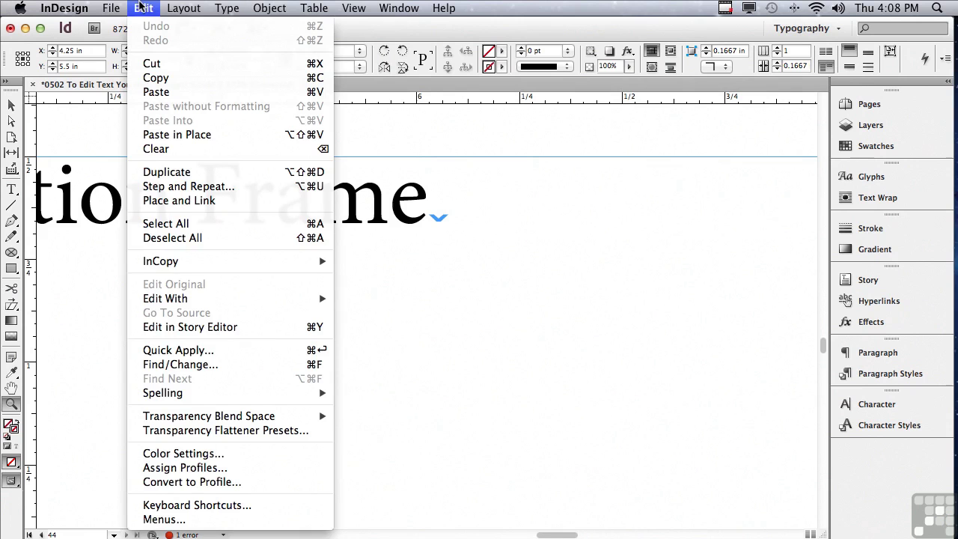
{"action": "left_click", "coordinate": [166, 327]}
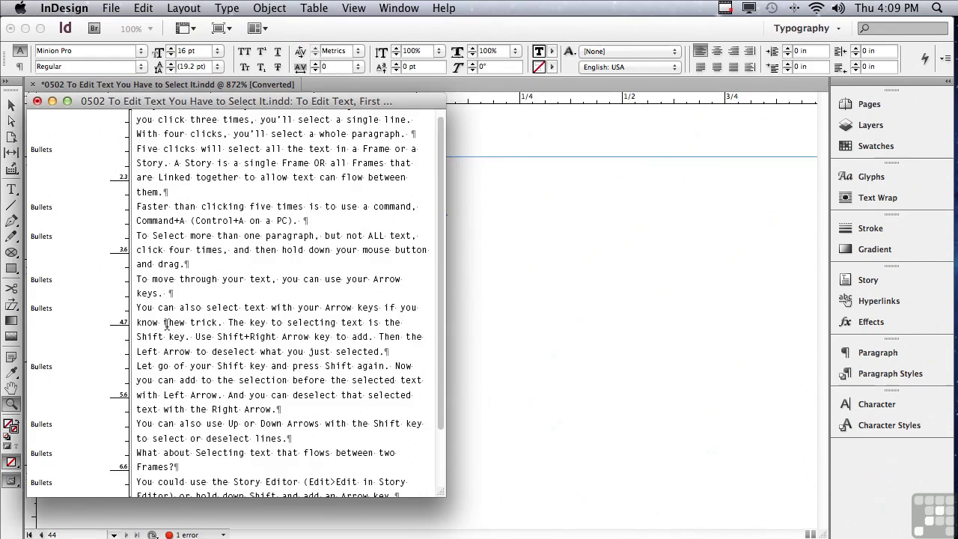
{"action": "left_click_drag", "start_coordinate": [440, 318], "coordinate": [436, 381]}
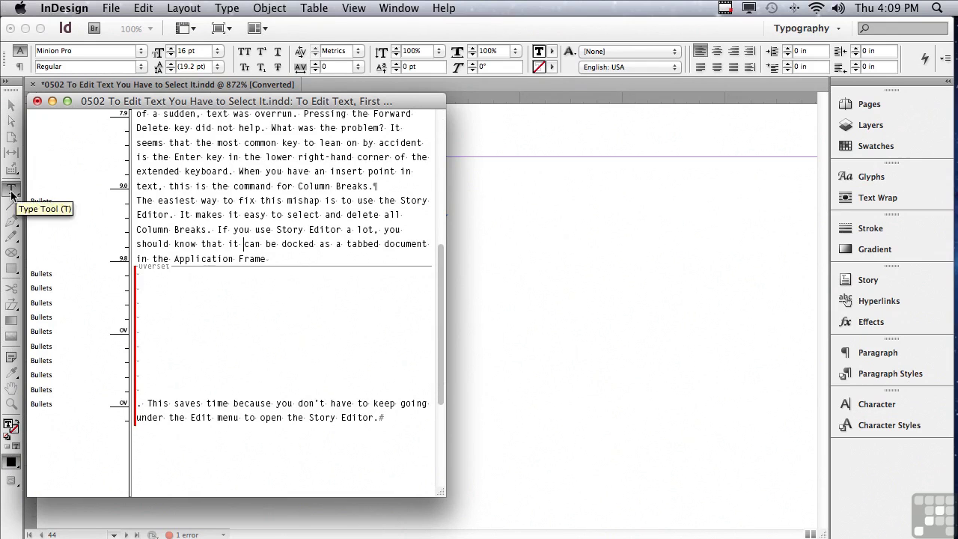
Step: Delete the column breaks between "Application Frame" and "This saves time", and put a period and space between the sentences
{"action": "left_click", "coordinate": [268, 260]}
{"action": "left_click_drag", "start_coordinate": [268, 260], "coordinate": [147, 403]}
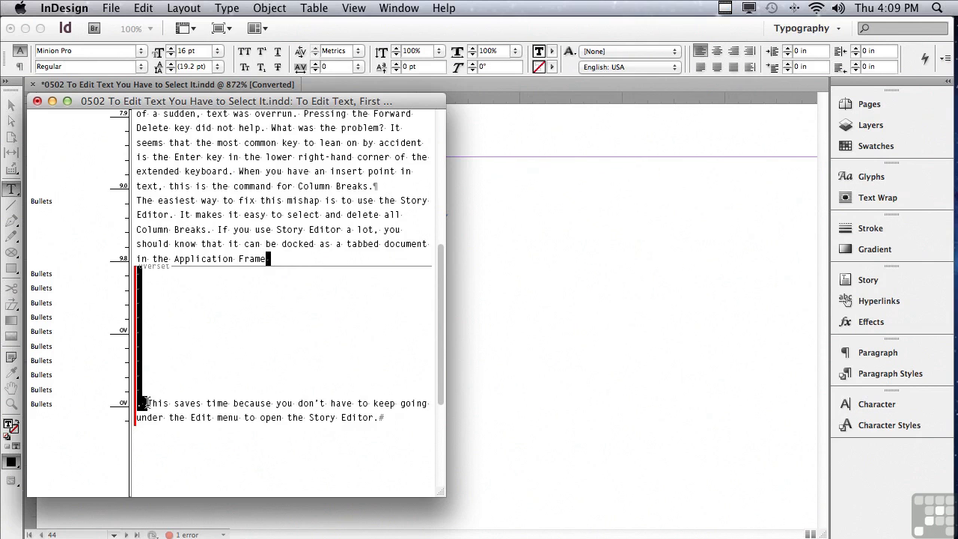
{"action": "key", "text": "BackSpace"}
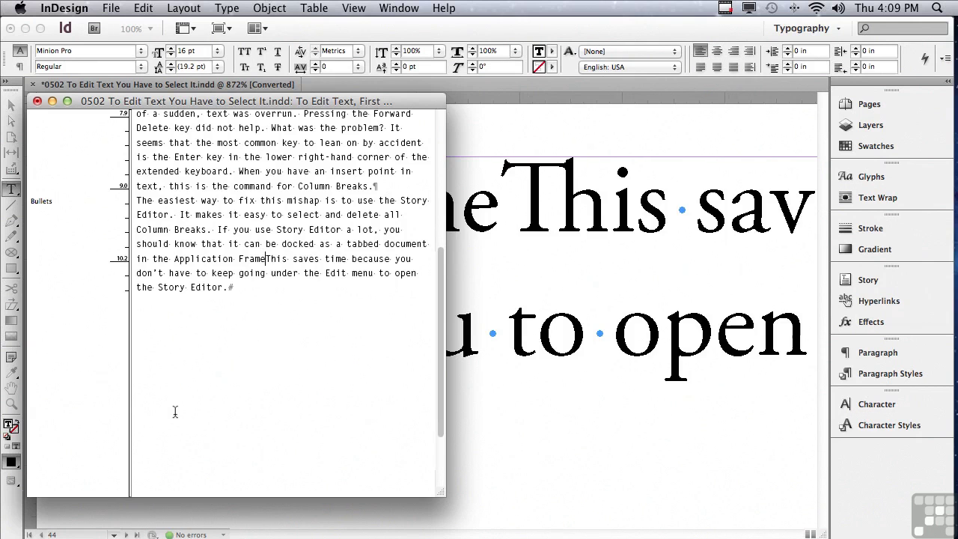
{"action": "type", "text": "."}
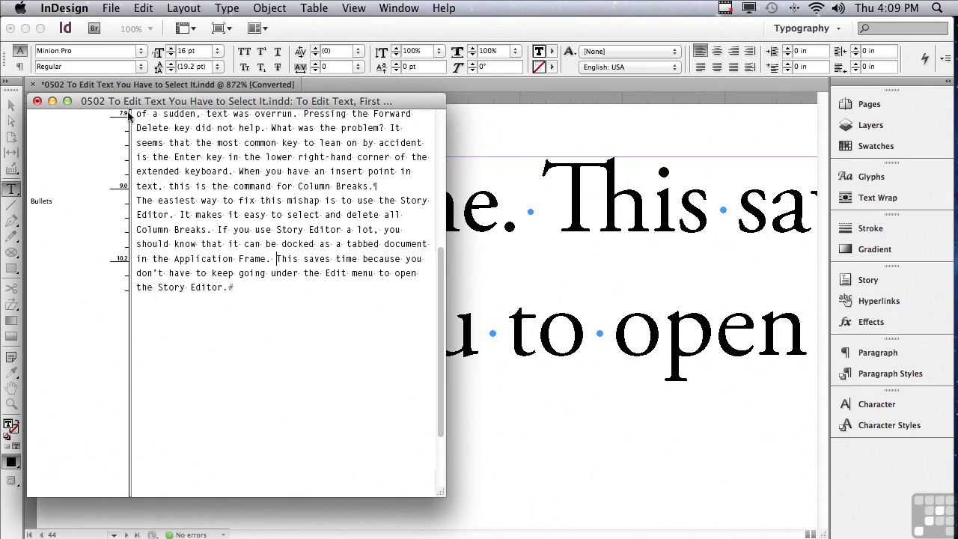
Step: Return to the layout and examine the out port at the lower-right corner of page 44's text frame
{"action": "key", "text": "super+y"}
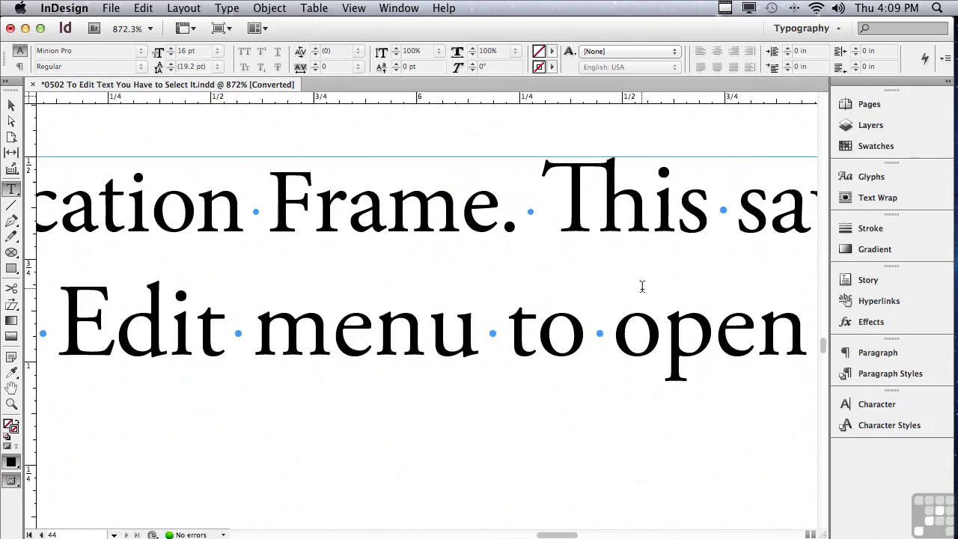
{"action": "left_click_drag", "start_coordinate": [826, 354], "coordinate": [795, 504]}
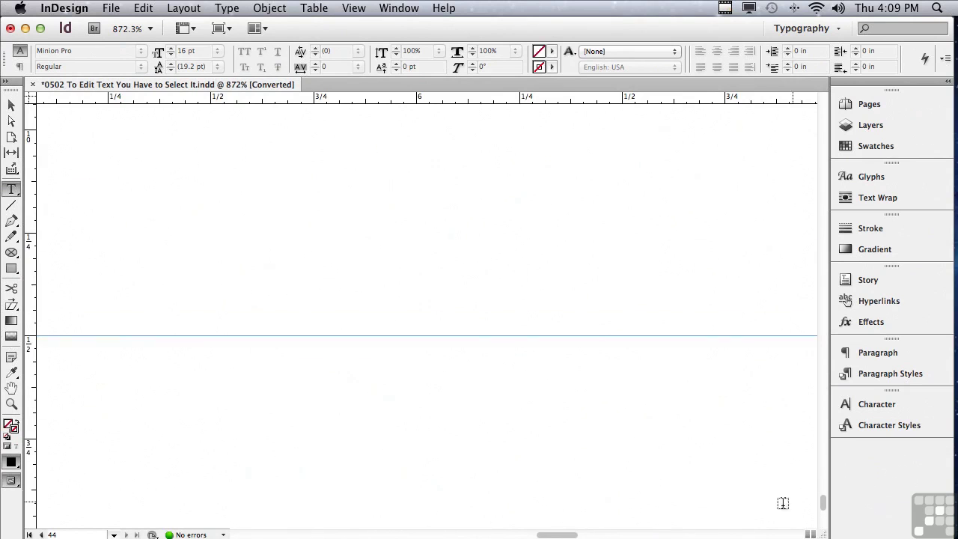
{"action": "left_click_drag", "start_coordinate": [549, 535], "coordinate": [586, 535]}
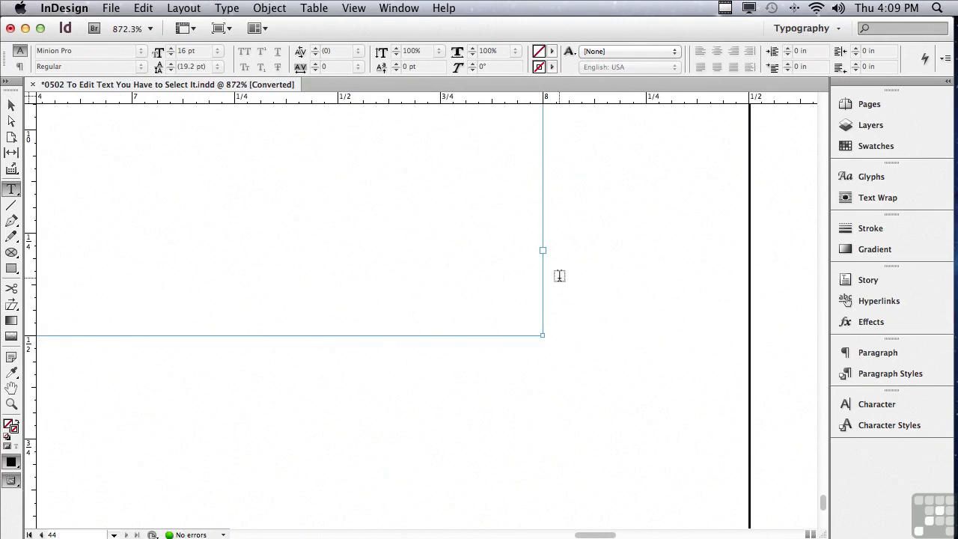